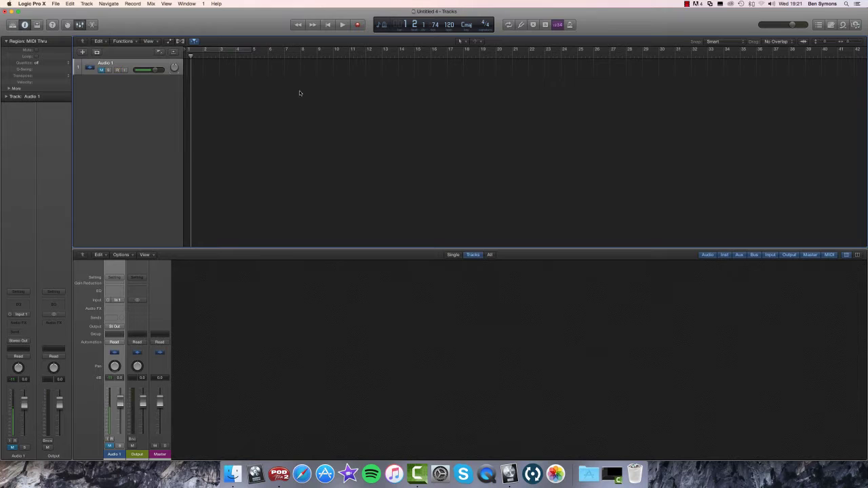
Step: Add a new software instrument track and load Kontakt 5 Multi Output (16xStereo) on it
{"action": "left_click", "coordinate": [82, 52]}
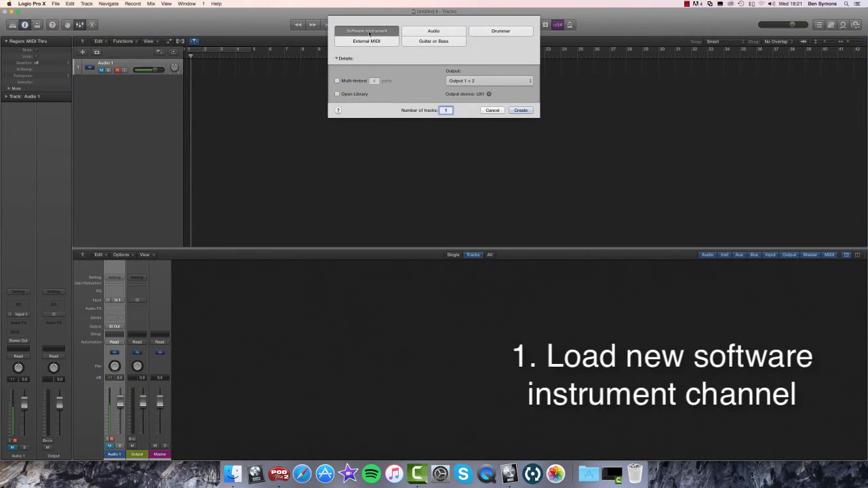
{"action": "left_click", "coordinate": [521, 110]}
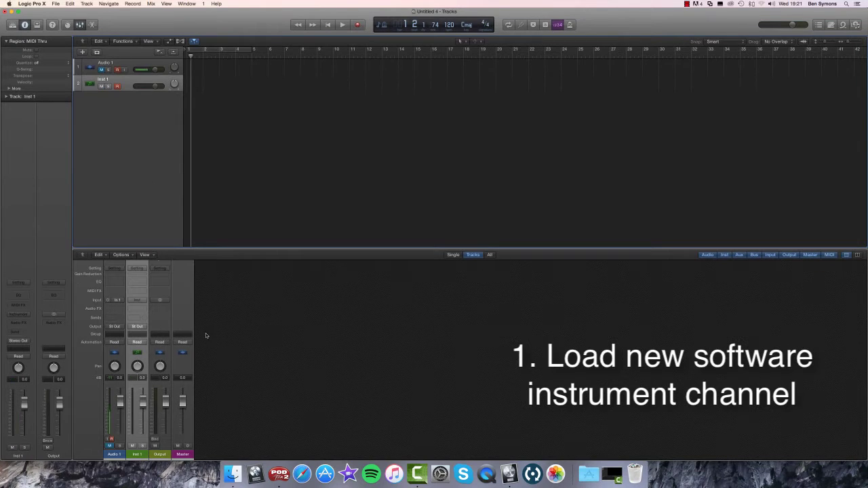
{"action": "left_click", "coordinate": [26, 315]}
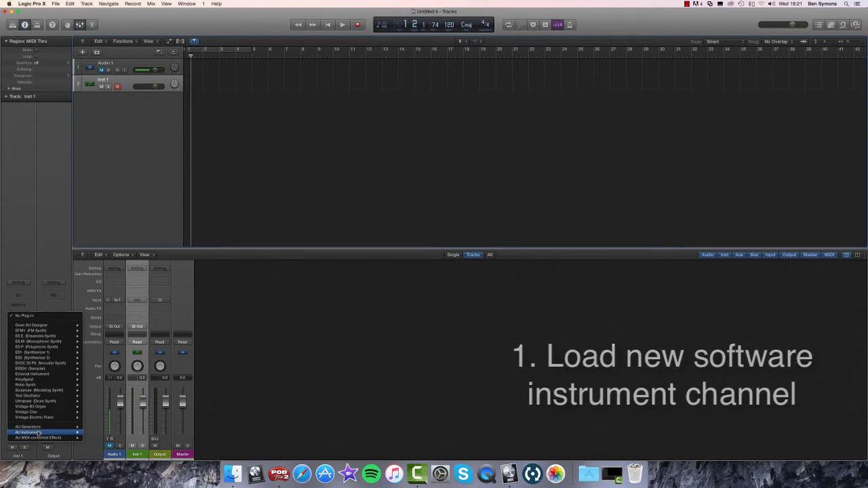
{"action": "mouse_move", "coordinate": [38, 432]}
{"action": "mouse_move", "coordinate": [112, 438]}
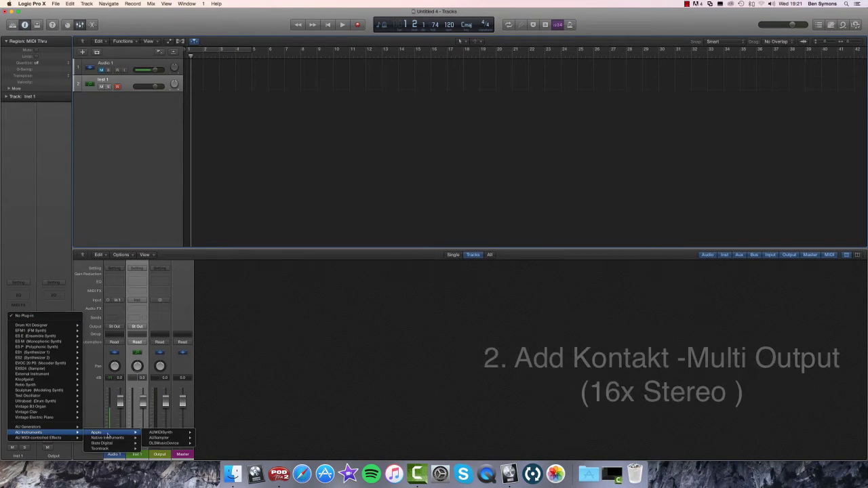
{"action": "mouse_move", "coordinate": [161, 437]}
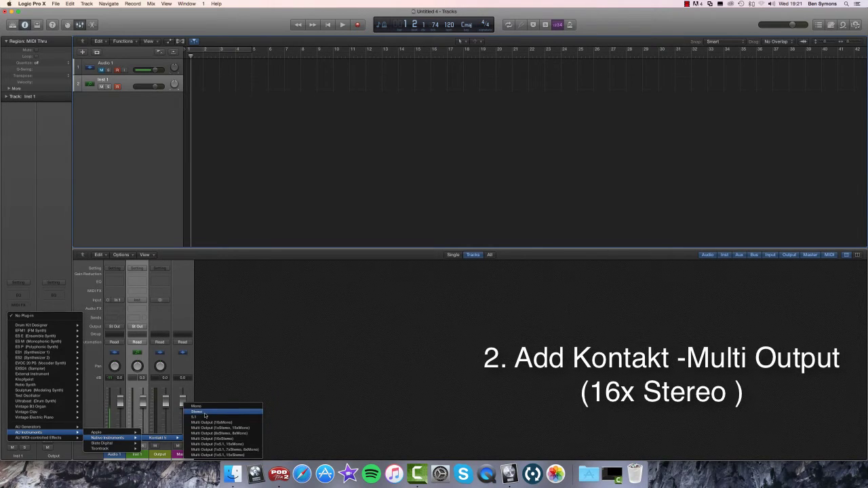
{"action": "left_click", "coordinate": [234, 439]}
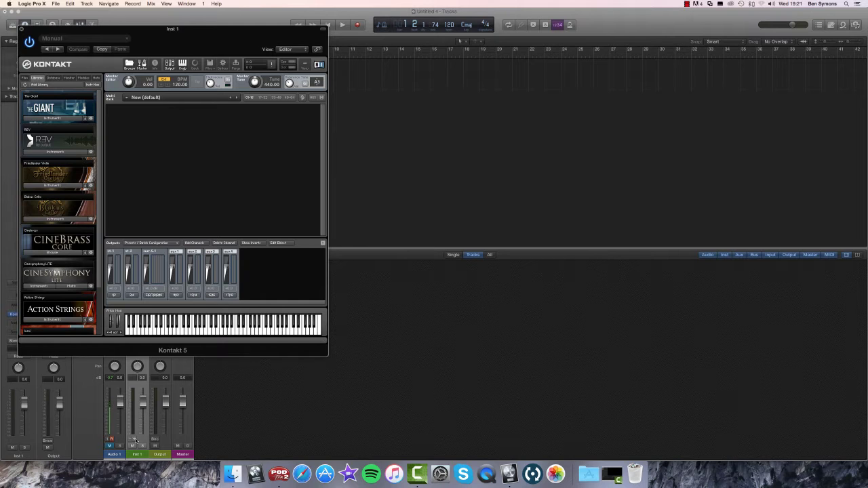
Step: Load Albion Loegria's String Hi, String Lo and Sackbutt Hi patches into Kontakt
{"action": "scroll", "coordinate": [67, 285], "scroll_direction": "down", "scroll_amount": 3}
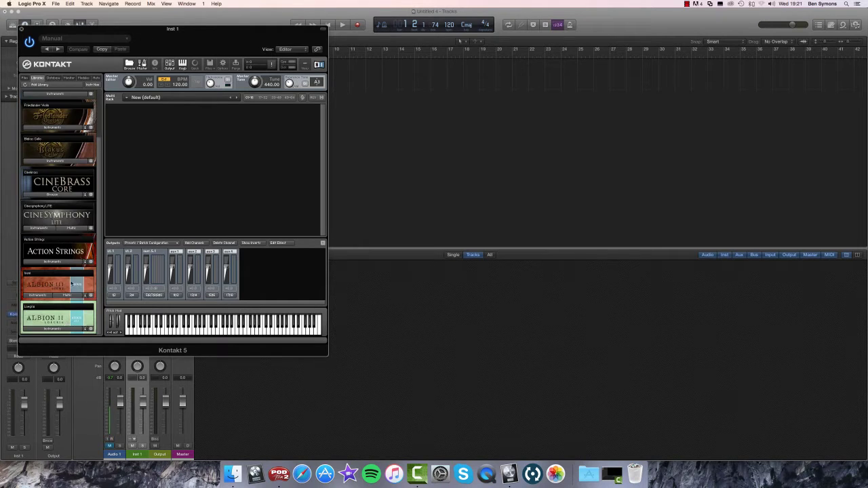
{"action": "left_click", "coordinate": [62, 330]}
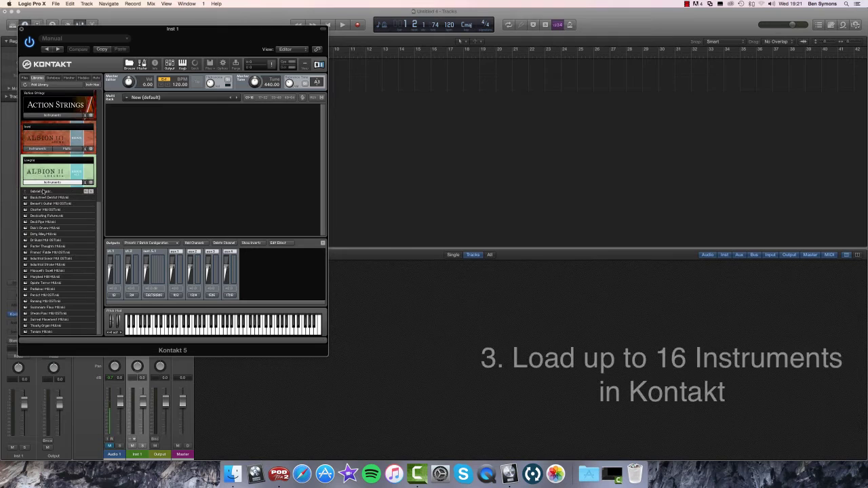
{"action": "scroll", "coordinate": [48, 258], "scroll_direction": "up", "scroll_amount": 4}
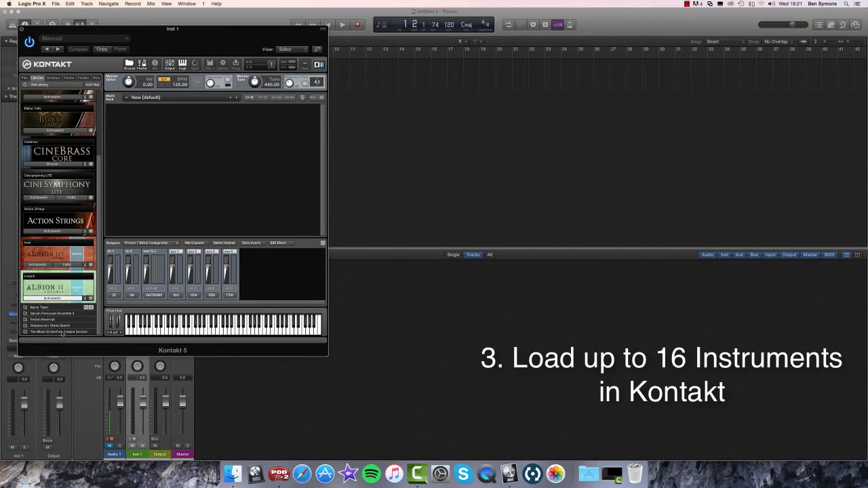
{"action": "scroll", "coordinate": [52, 327], "scroll_direction": "down", "scroll_amount": 3}
{"action": "double_click", "coordinate": [47, 326]}
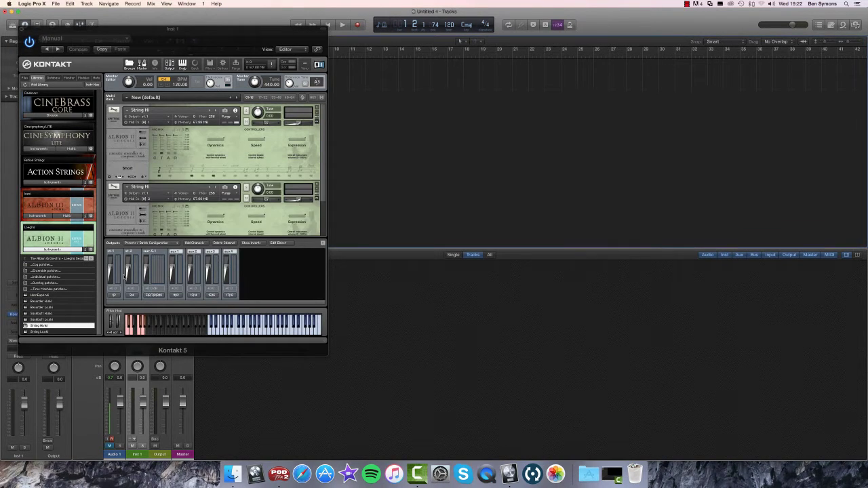
{"action": "double_click", "coordinate": [42, 333]}
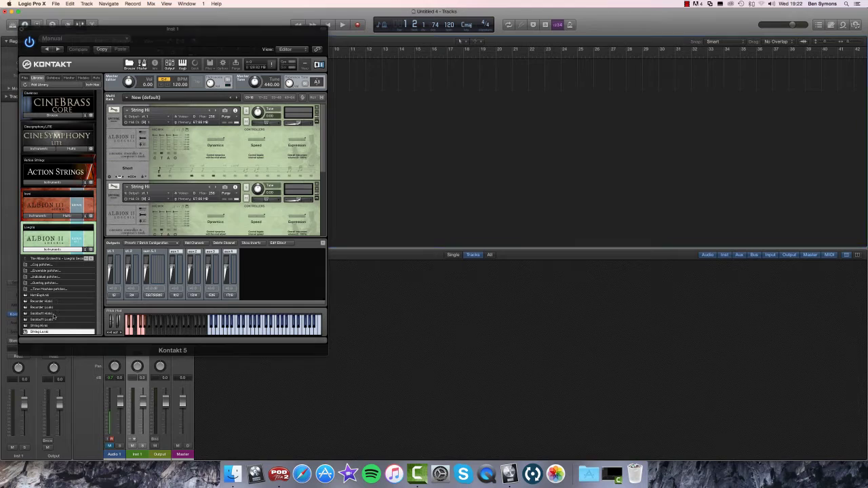
{"action": "double_click", "coordinate": [56, 314]}
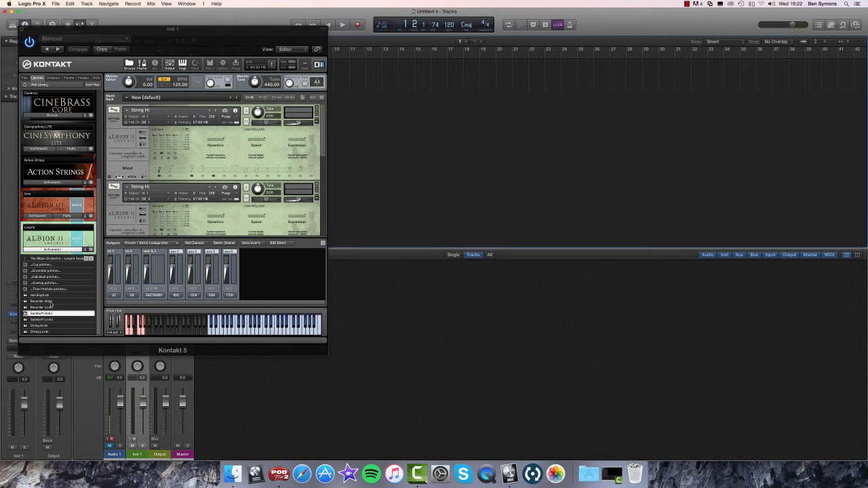
Step: Collapse the String Hi and String Lo panels, then add and collapse Recorder Lo
{"action": "left_click", "coordinate": [116, 116]}
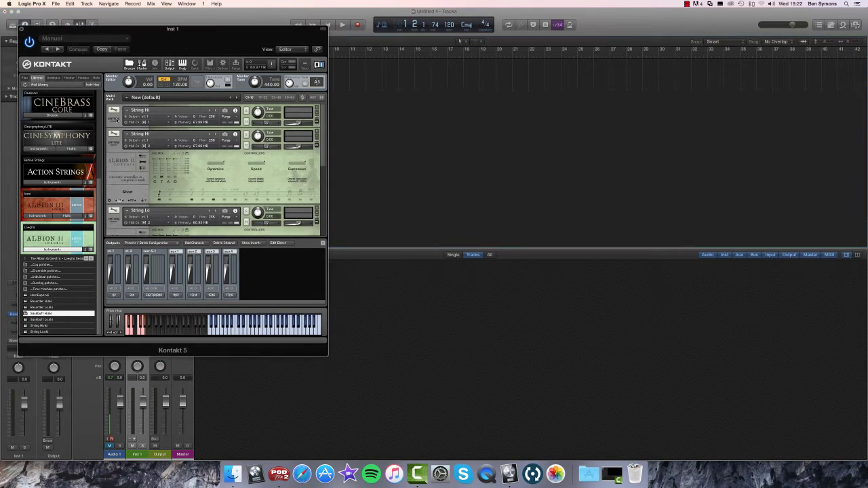
{"action": "left_click", "coordinate": [116, 140]}
{"action": "left_click", "coordinate": [114, 170]}
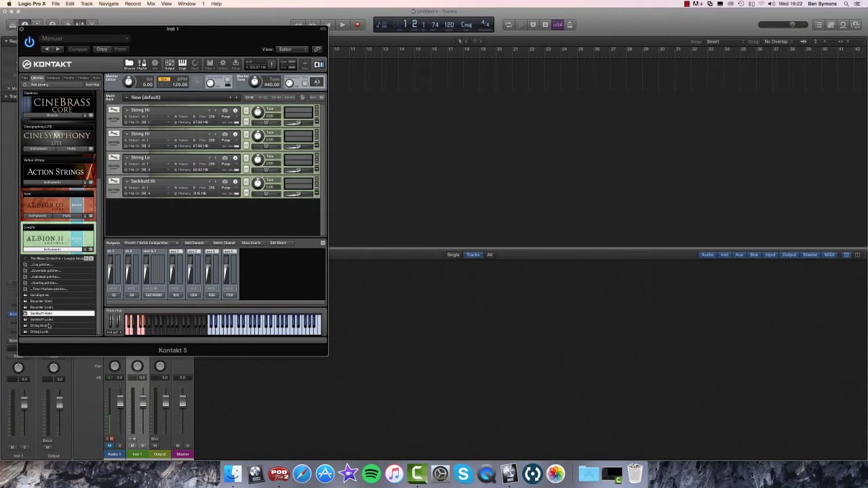
{"action": "left_click_drag", "start_coordinate": [48, 308], "coordinate": [211, 213]}
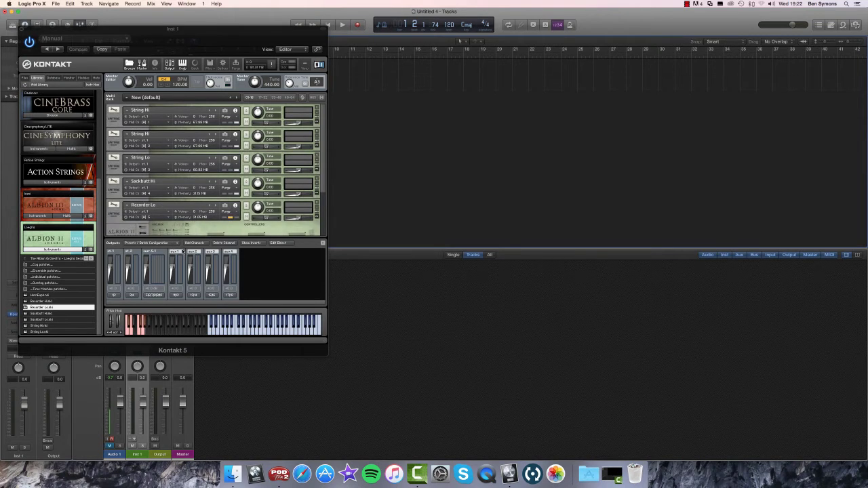
{"action": "left_click", "coordinate": [115, 219]}
Step: Add Aux channels in Logic's mixer for Kontakt's additional outputs
{"action": "left_click_drag", "start_coordinate": [235, 36], "coordinate": [499, 24]}
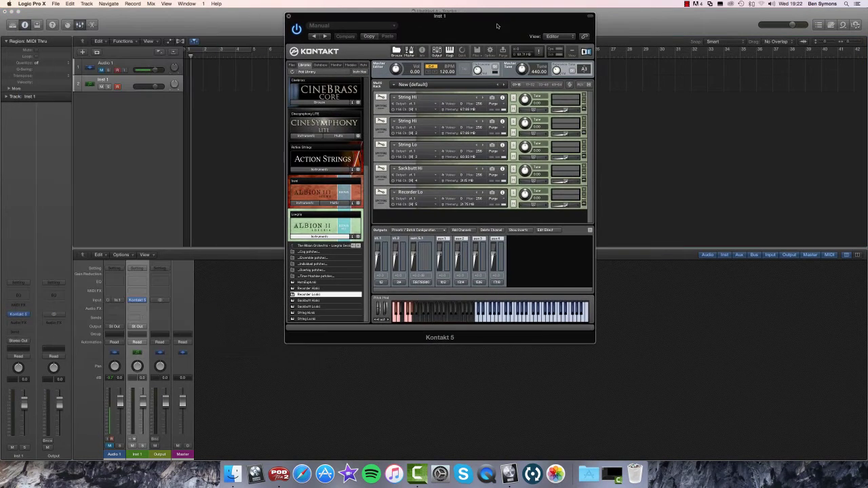
{"action": "left_click", "coordinate": [141, 456]}
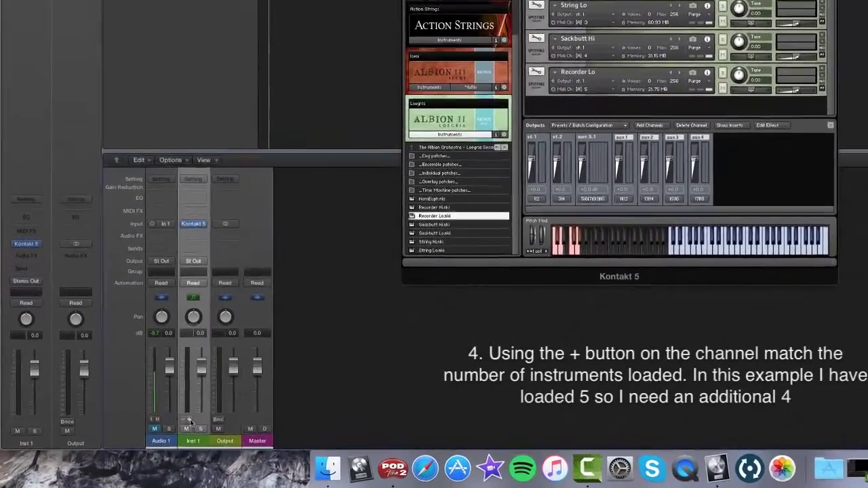
{"action": "left_click", "coordinate": [189, 420]}
{"action": "left_click", "coordinate": [190, 420]}
{"action": "left_click", "coordinate": [190, 420]}
{"action": "left_click", "coordinate": [189, 420]}
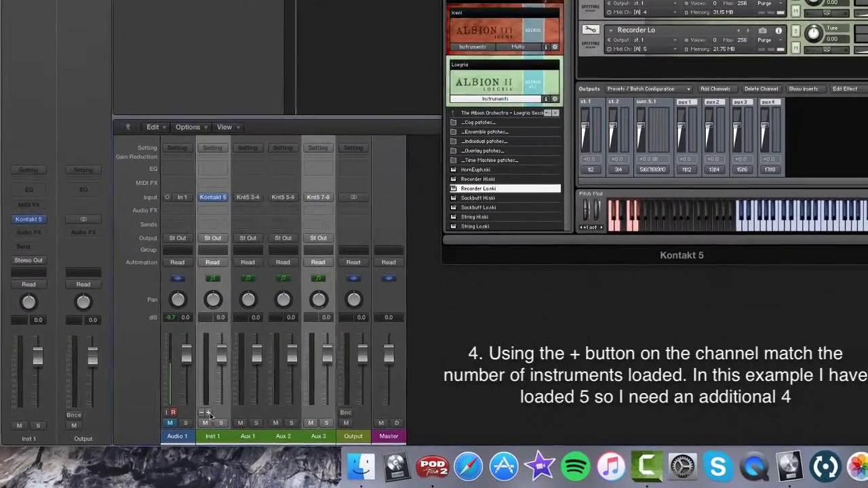
Step: Rename the Inst 1 channel to String Stac and Aux 1 to Strings leg
{"action": "double_click", "coordinate": [212, 437]}
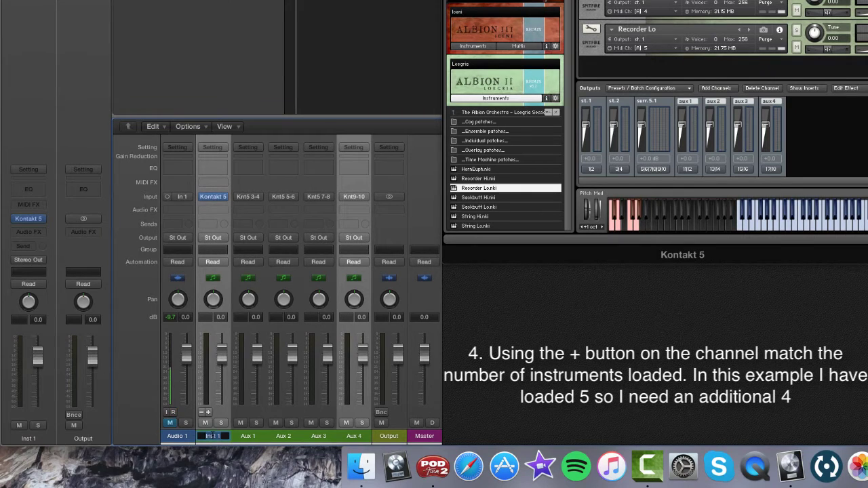
{"action": "type", "text": "String Stac"}
{"action": "double_click", "coordinate": [256, 437]}
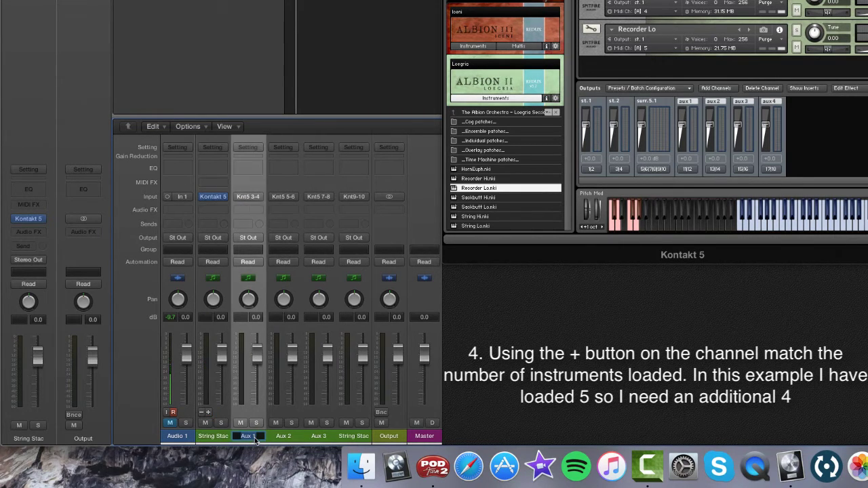
{"action": "type", "text": "LEg"}
{"action": "key", "text": "BackSpace"}
{"action": "key", "text": "BackSpace"}
{"action": "key", "text": "BackSpace"}
{"action": "type", "text": "Strings leg"}
{"action": "key", "text": "Tab"}
Step: Name the remaining channels Low string, Sackbutt and Recorder
{"action": "type", "text": "Low"}
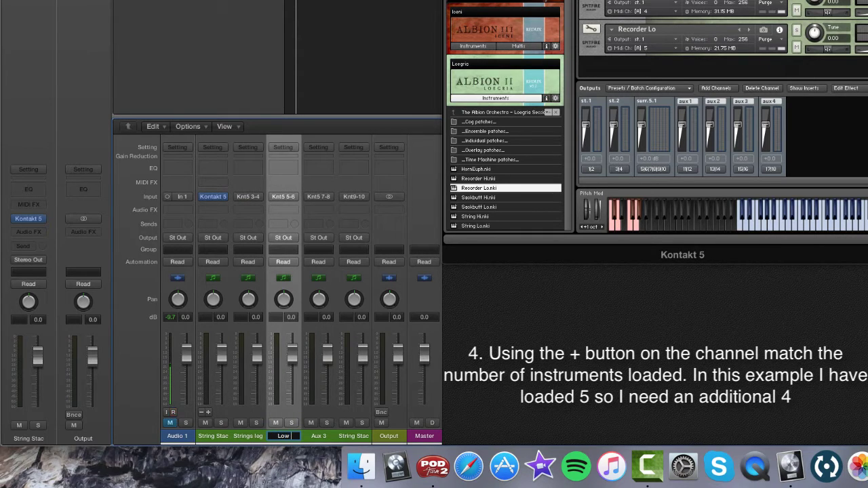
{"action": "type", "text": " string"}
{"action": "key", "text": "Tab"}
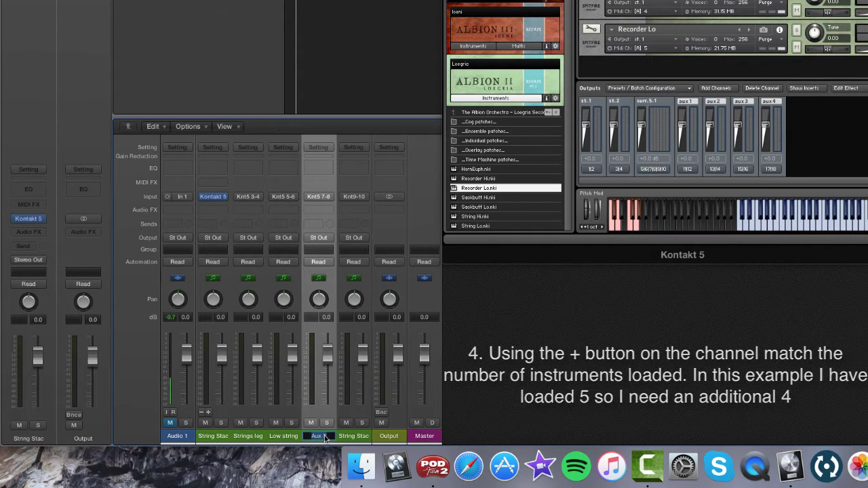
{"action": "type", "text": "Sac"}
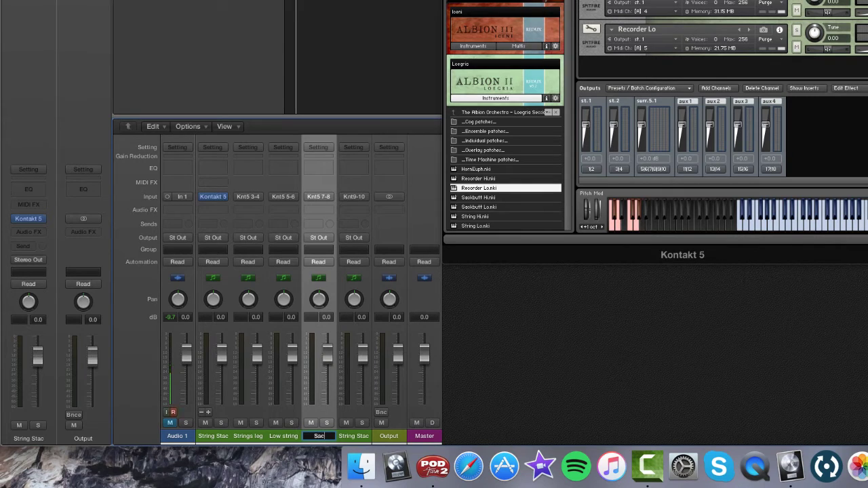
{"action": "type", "text": "kbutt"}
{"action": "double_click", "coordinate": [351, 438]}
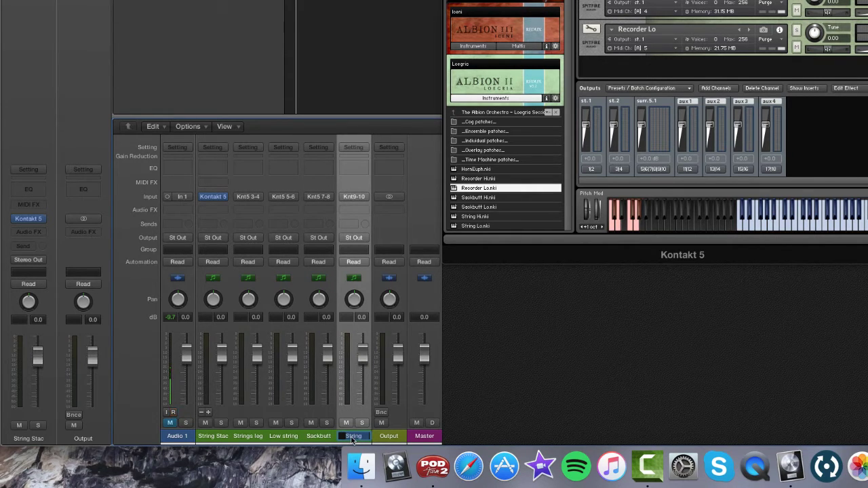
{"action": "type", "text": "Recorder"}
{"action": "key", "text": "Return"}
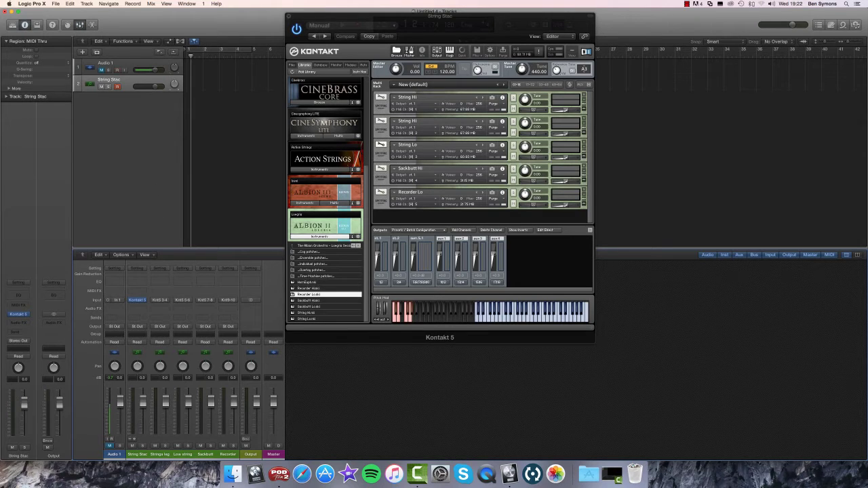
Step: Select the Strings leg through Recorder mixer channels and create tracks for them
{"action": "left_click", "coordinate": [158, 457]}
{"action": "left_click", "coordinate": [142, 457]}
{"action": "left_click", "coordinate": [154, 458]}
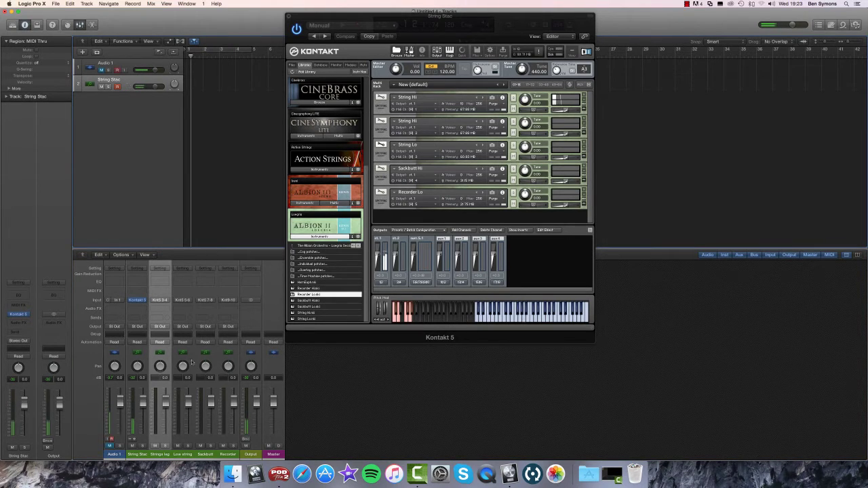
{"action": "left_click", "coordinate": [230, 458], "text": "shift"}
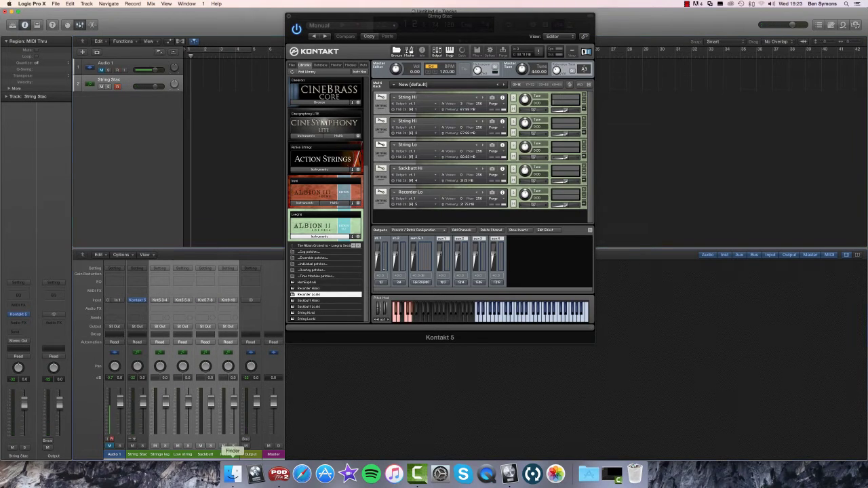
{"action": "right_click", "coordinate": [185, 459]}
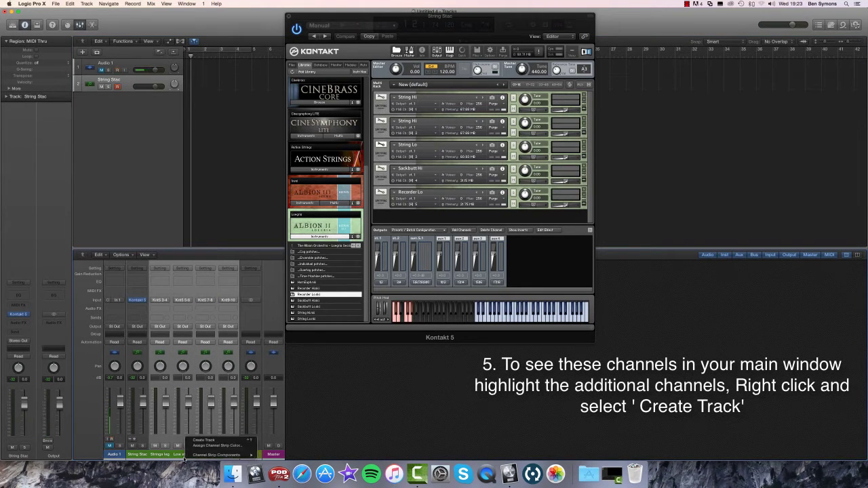
{"action": "left_click", "coordinate": [211, 443]}
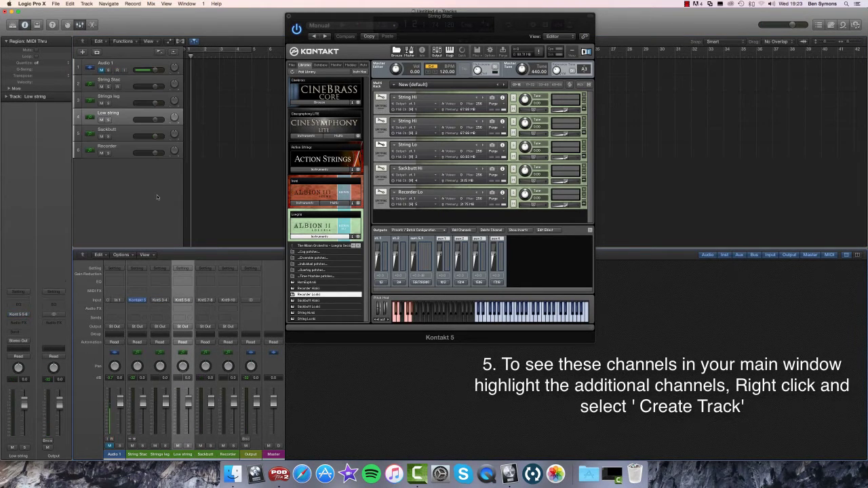
{"action": "left_click", "coordinate": [132, 86]}
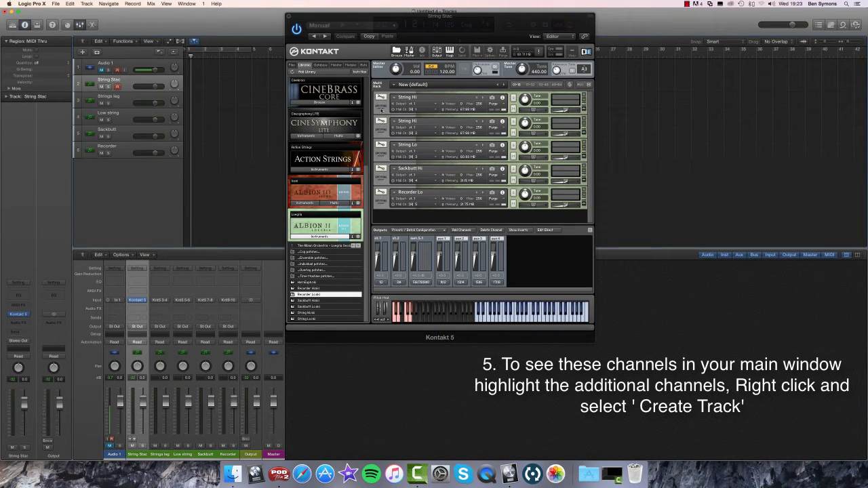
{"action": "left_click", "coordinate": [381, 101]}
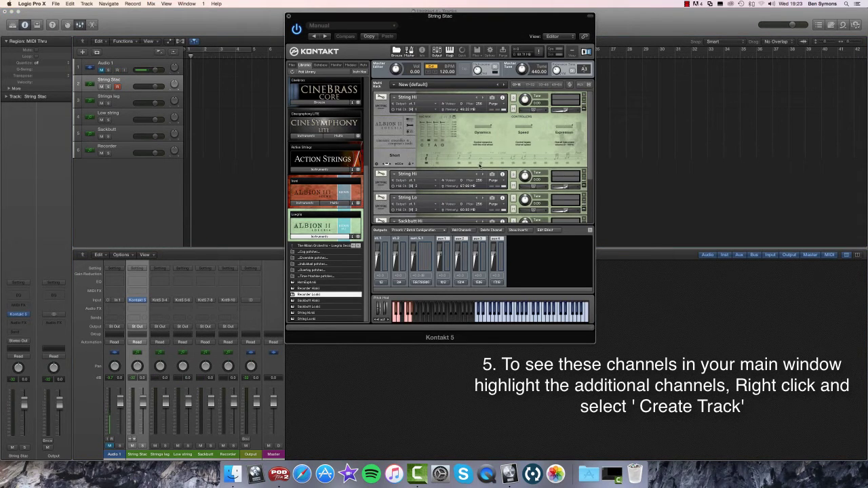
{"action": "left_click", "coordinate": [383, 105]}
{"action": "left_click", "coordinate": [388, 131]}
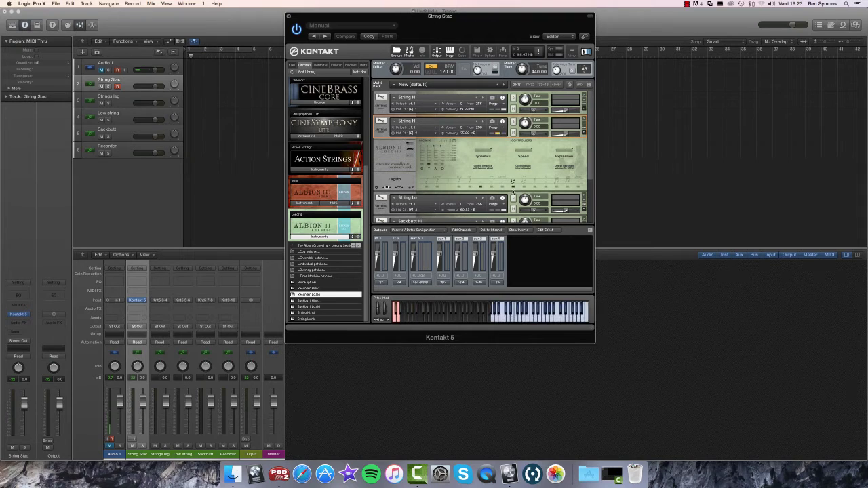
{"action": "left_click", "coordinate": [387, 130]}
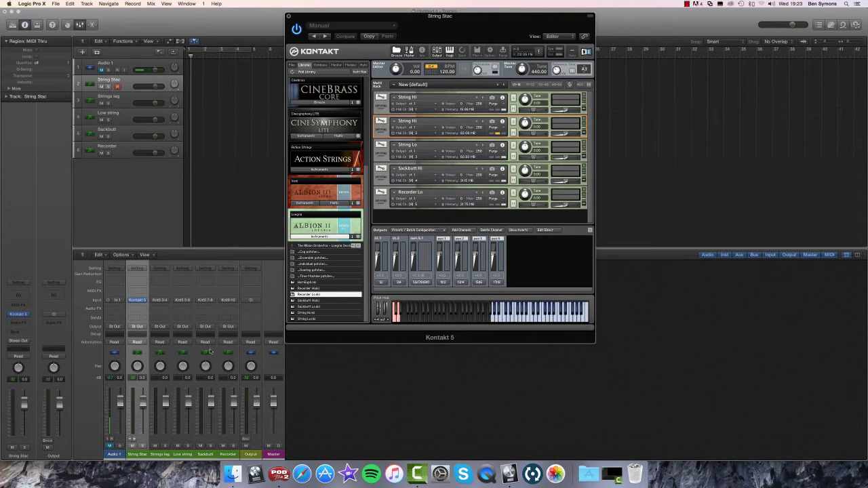
Step: Disarm recording on Audio 1 and audition the Strings leg, Low string, Sackbutt and Recorder tracks
{"action": "left_click", "coordinate": [131, 83]}
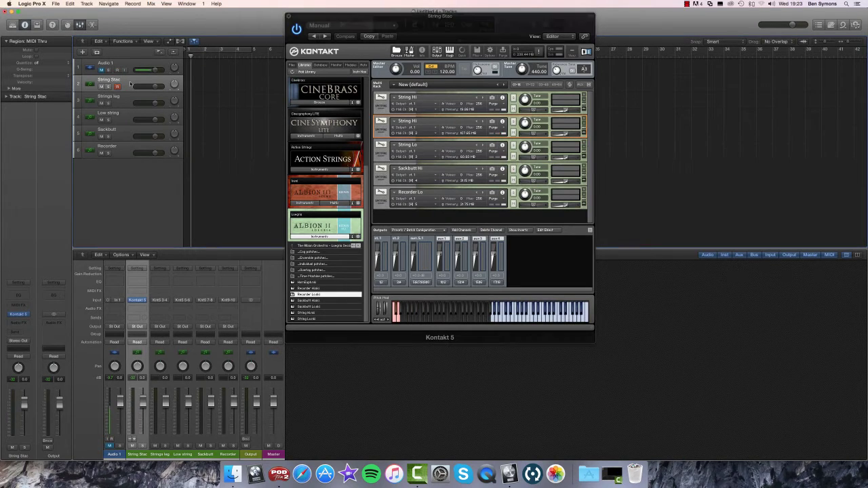
{"action": "left_click", "coordinate": [126, 101]}
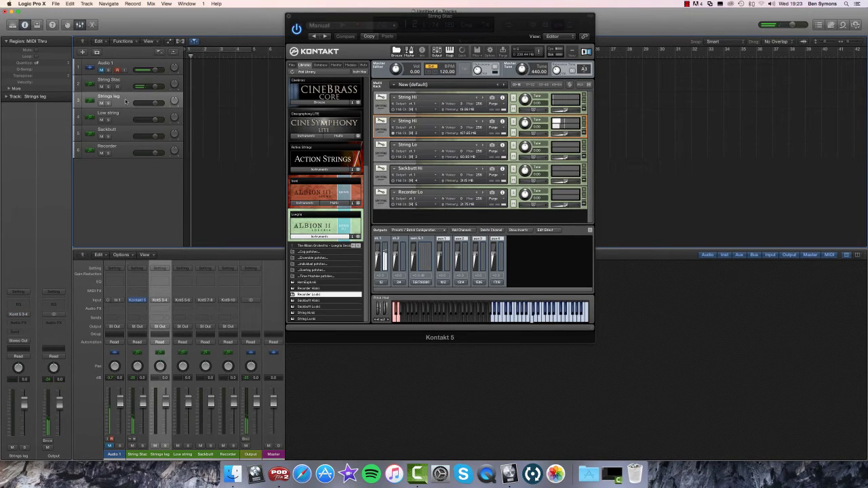
{"action": "left_click", "coordinate": [127, 114]}
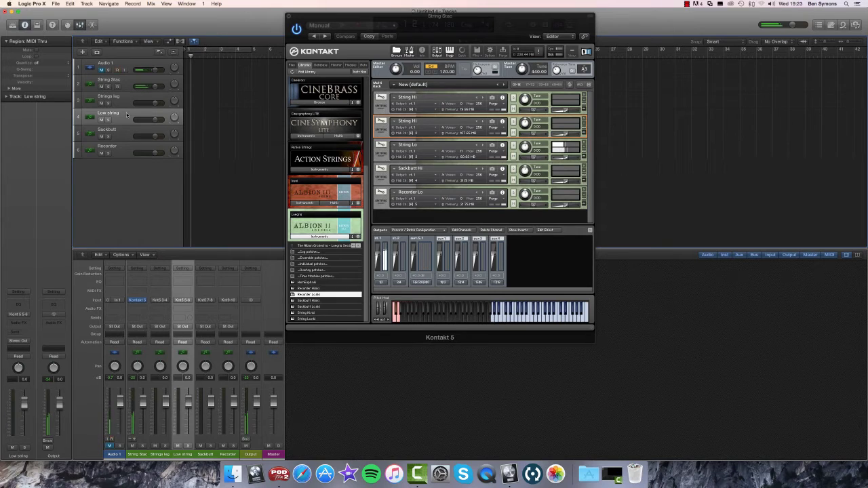
{"action": "left_click", "coordinate": [126, 135]}
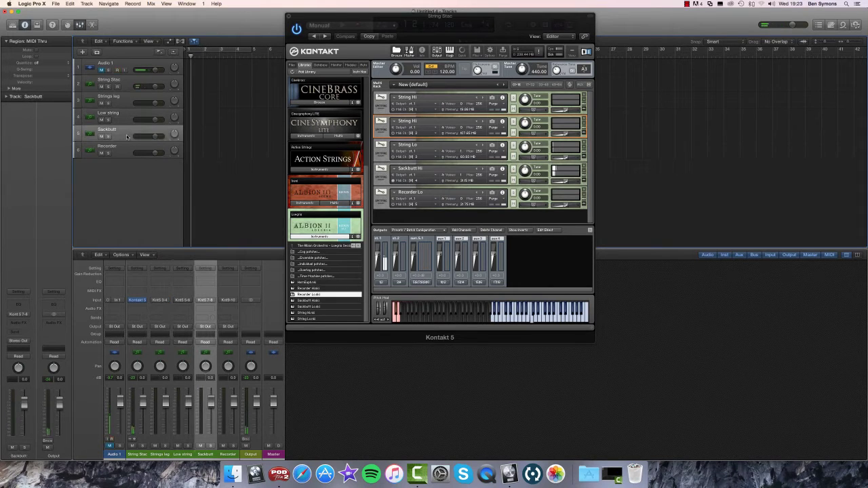
{"action": "left_click", "coordinate": [126, 148]}
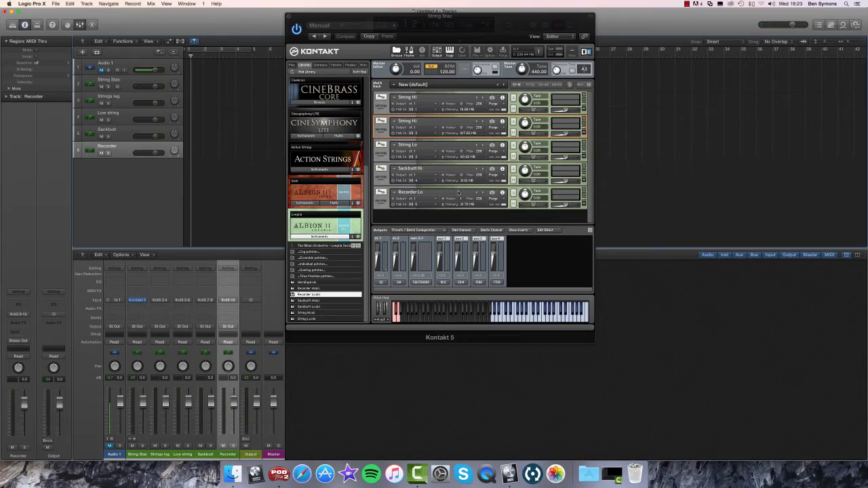
{"action": "left_click", "coordinate": [448, 217]}
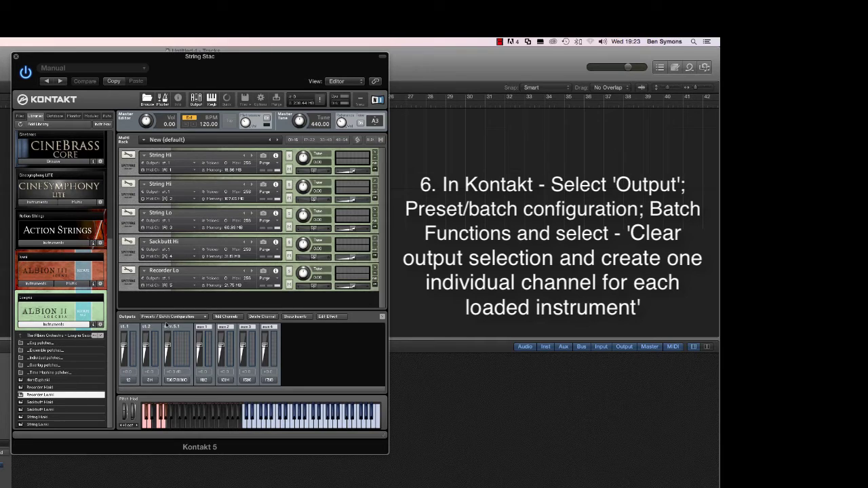
Step: Use Kontakt's output batch functions to give each loaded instrument its own output channel
{"action": "left_click", "coordinate": [191, 318]}
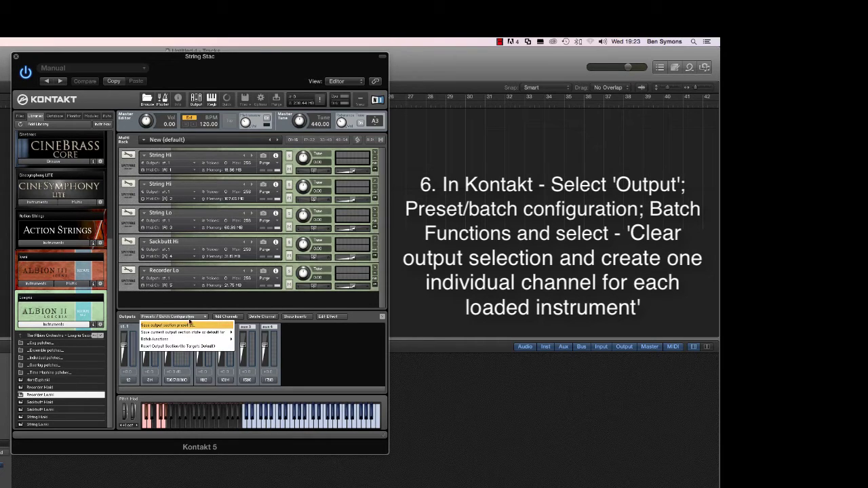
{"action": "mouse_move", "coordinate": [196, 332]}
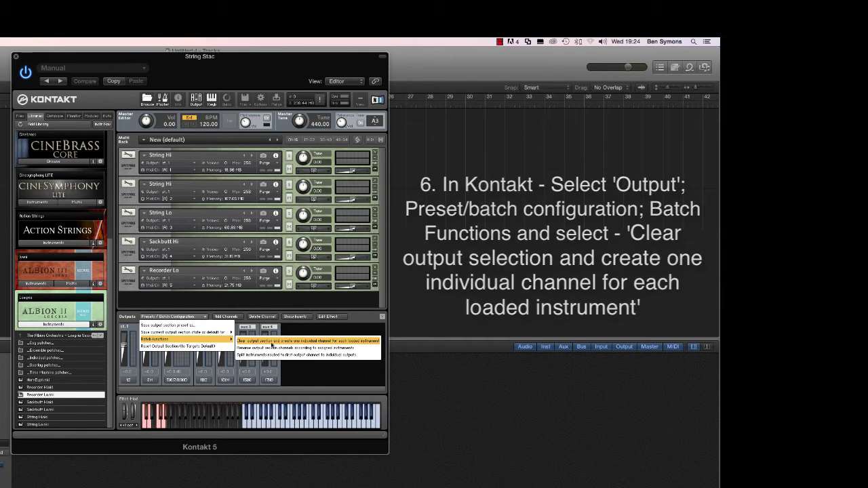
{"action": "left_click", "coordinate": [273, 345]}
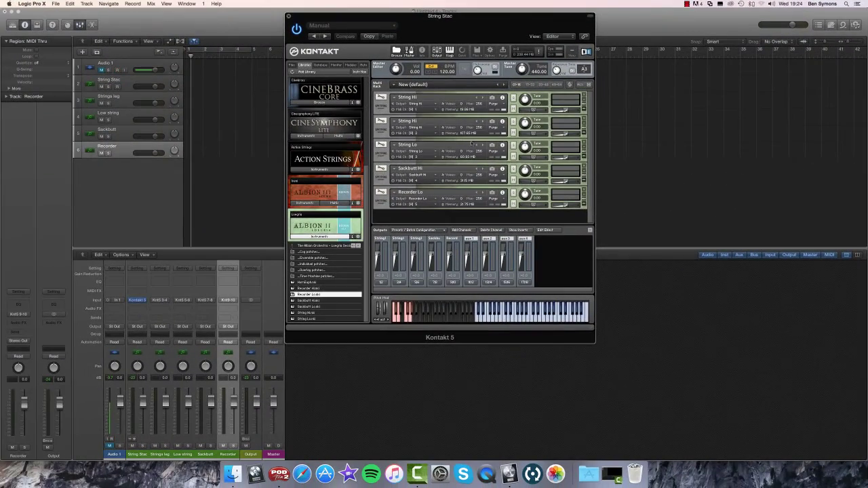
Step: Test the String Stac, Strings leg, Low string, Sackbutt and Recorder tracks, then close Kontakt
{"action": "left_click", "coordinate": [117, 89]}
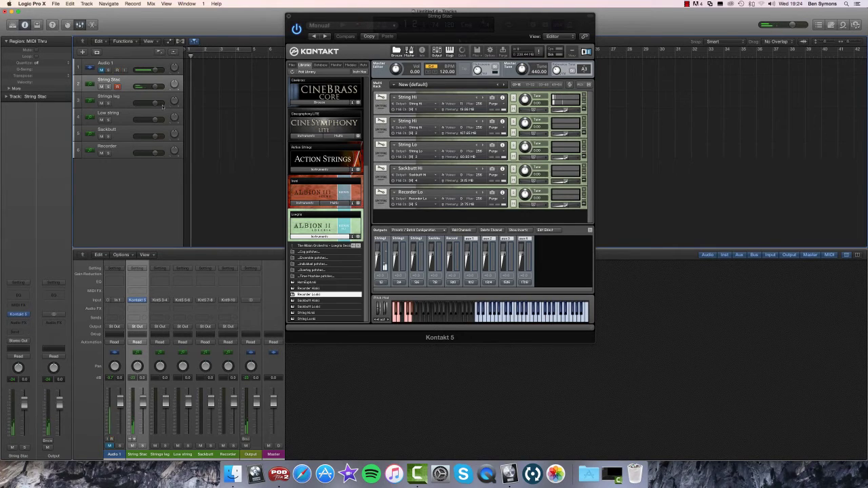
{"action": "left_click", "coordinate": [129, 101]}
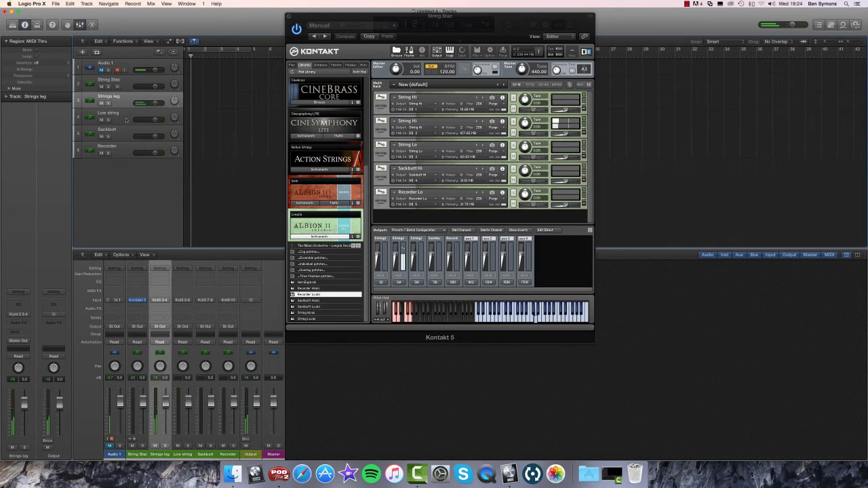
{"action": "left_click", "coordinate": [126, 120]}
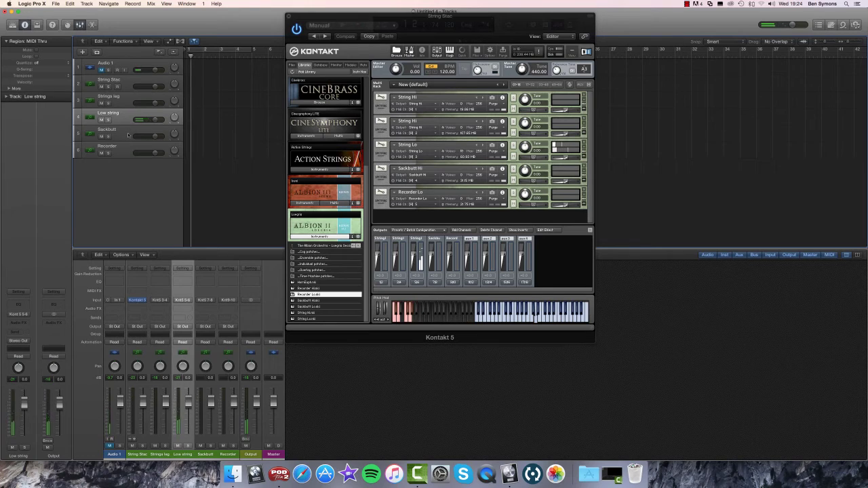
{"action": "left_click", "coordinate": [128, 134]}
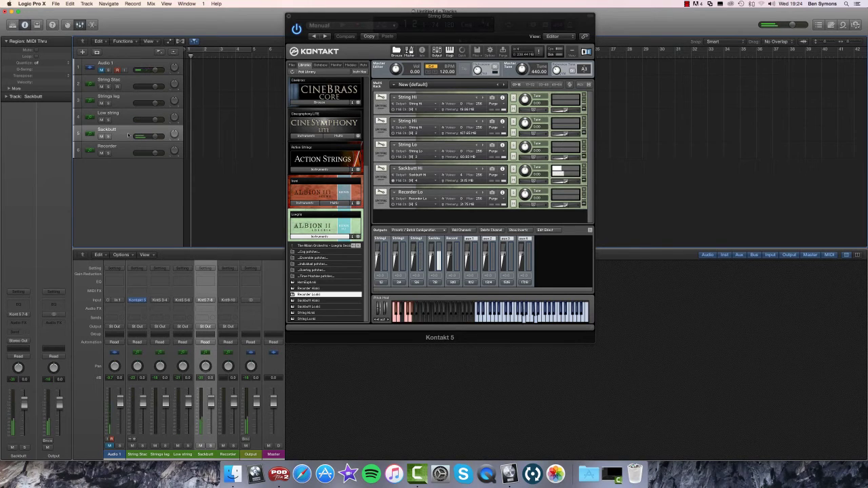
{"action": "left_click", "coordinate": [125, 147]}
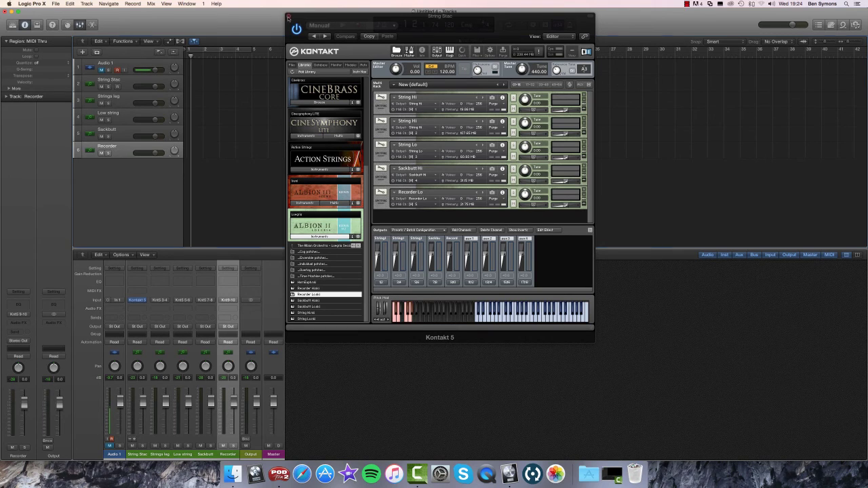
{"action": "left_click", "coordinate": [290, 17]}
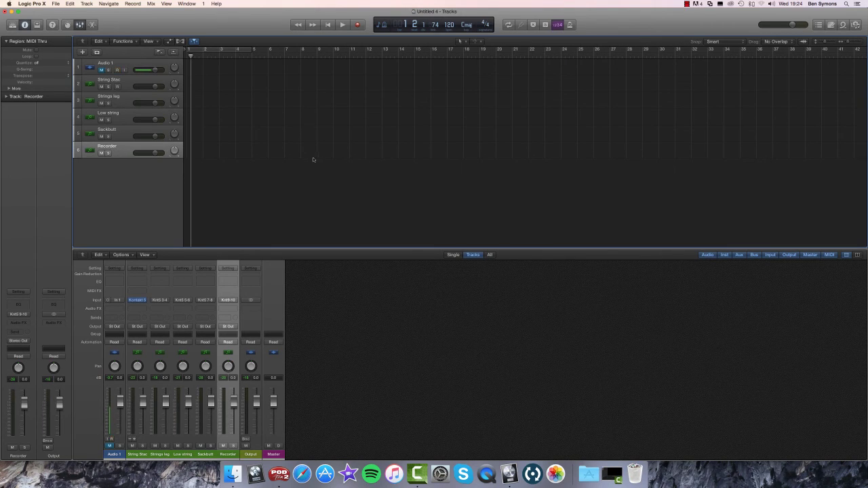
{"action": "left_click", "coordinate": [686, 4]}
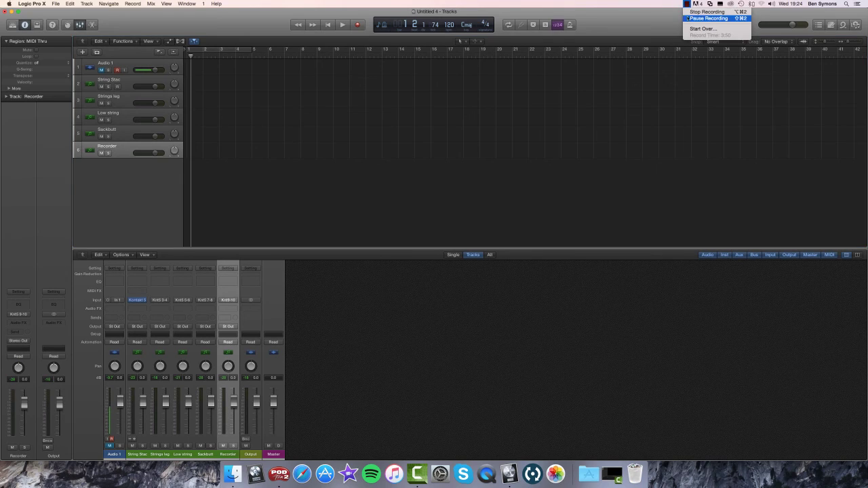